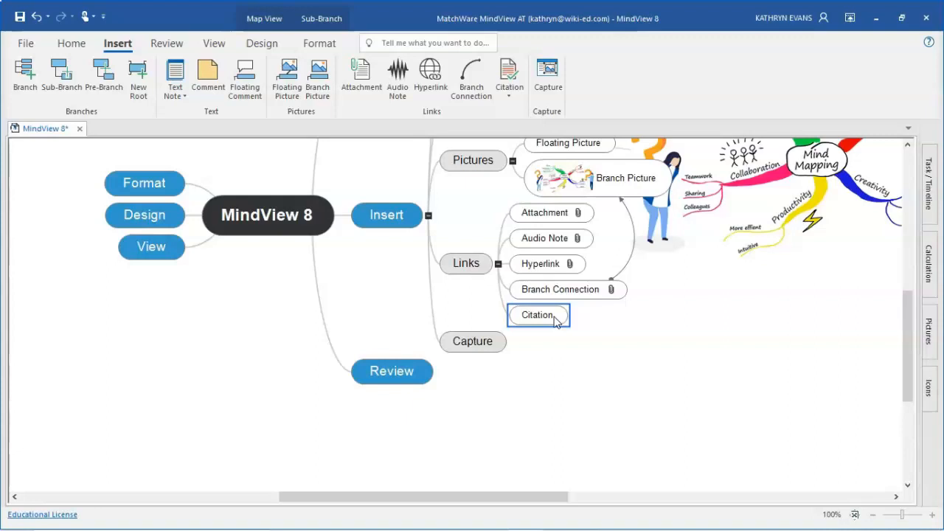
Step: Select the Citation branch under Links
{"action": "left_click", "coordinate": [556, 319]}
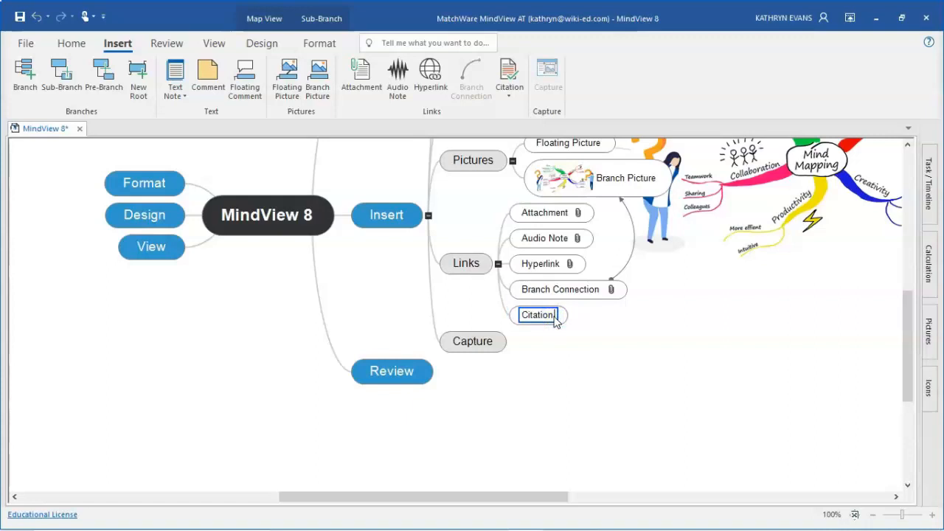
{"action": "left_click", "coordinate": [566, 317]}
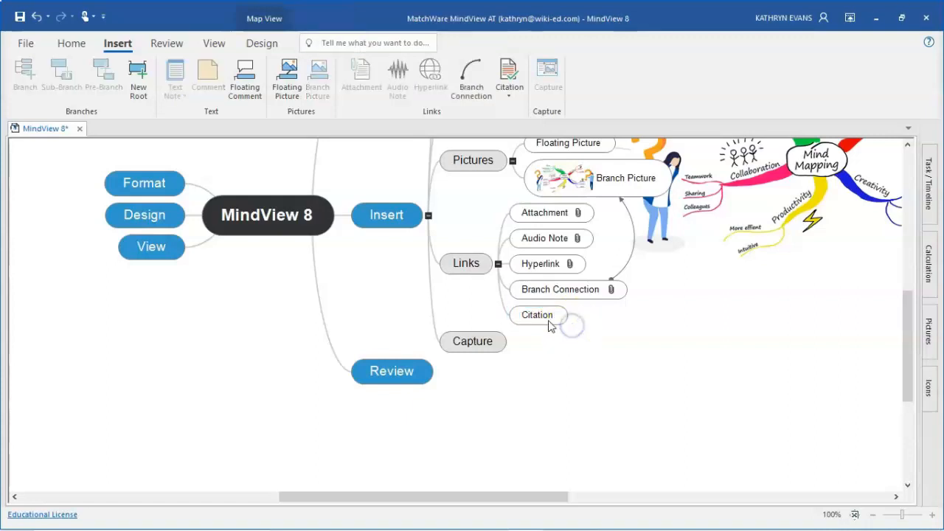
{"action": "left_click", "coordinate": [550, 325]}
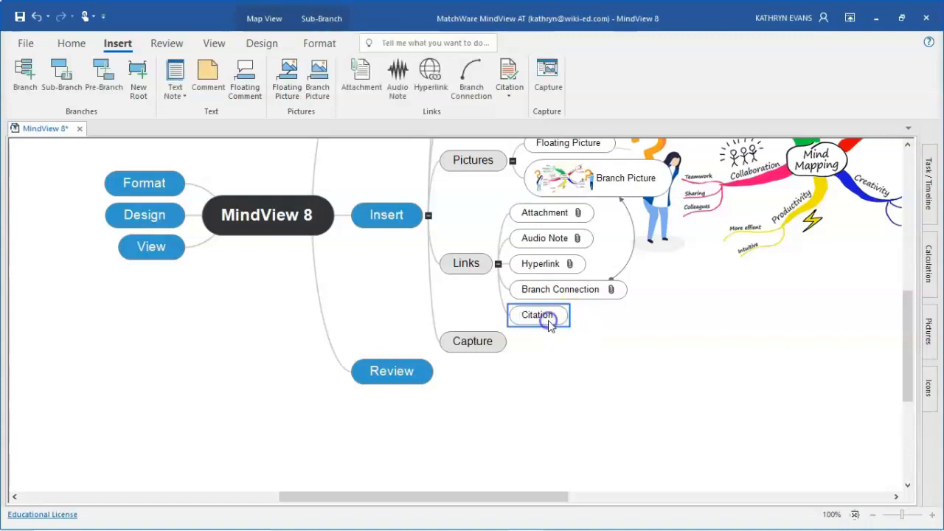
{"action": "left_click", "coordinate": [505, 80]}
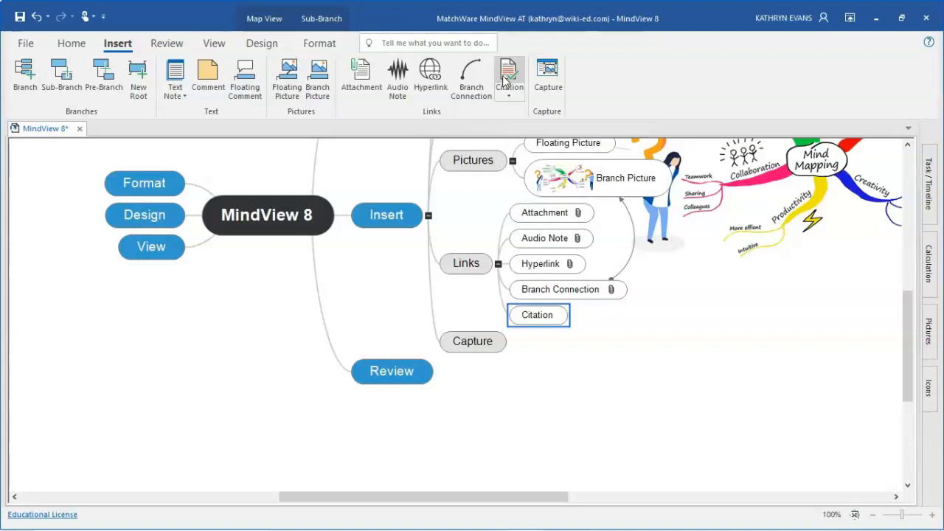
{"action": "left_click", "coordinate": [518, 84]}
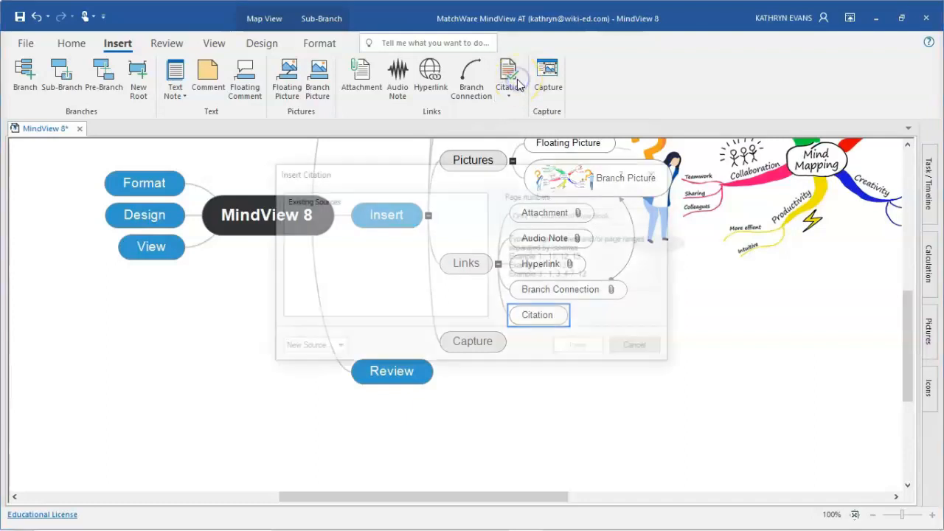
{"action": "left_click", "coordinate": [627, 348]}
Step: Add a text note reading "Quote from book" to the selected Citation branch
{"action": "left_click", "coordinate": [174, 78]}
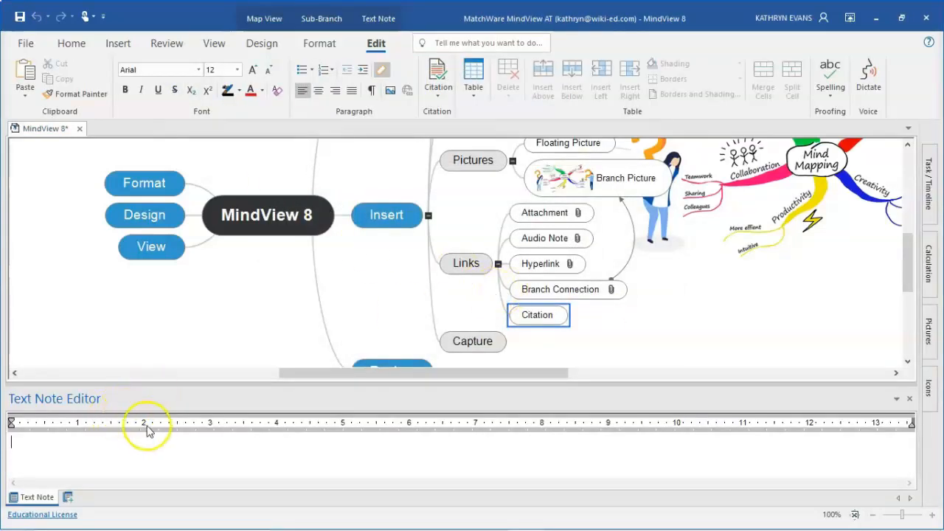
{"action": "type", "text": "Quote from book"}
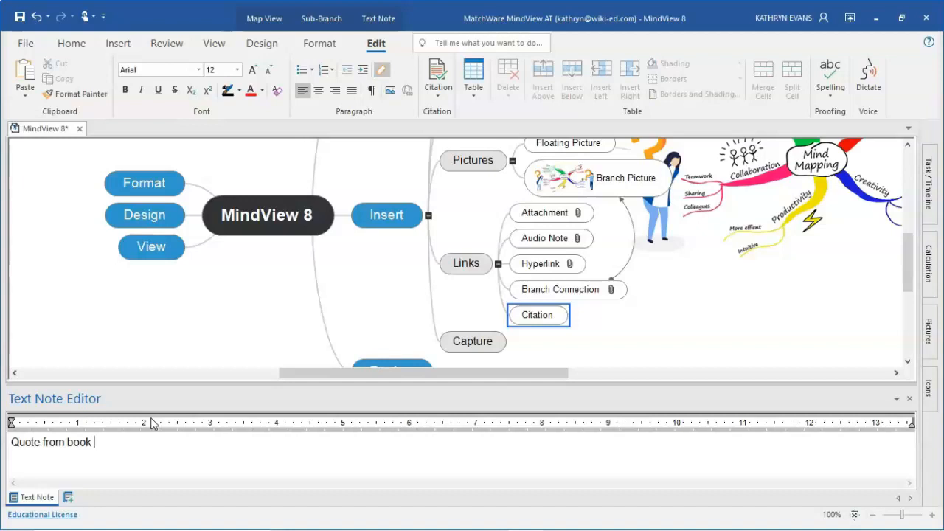
{"action": "left_click", "coordinate": [435, 73]}
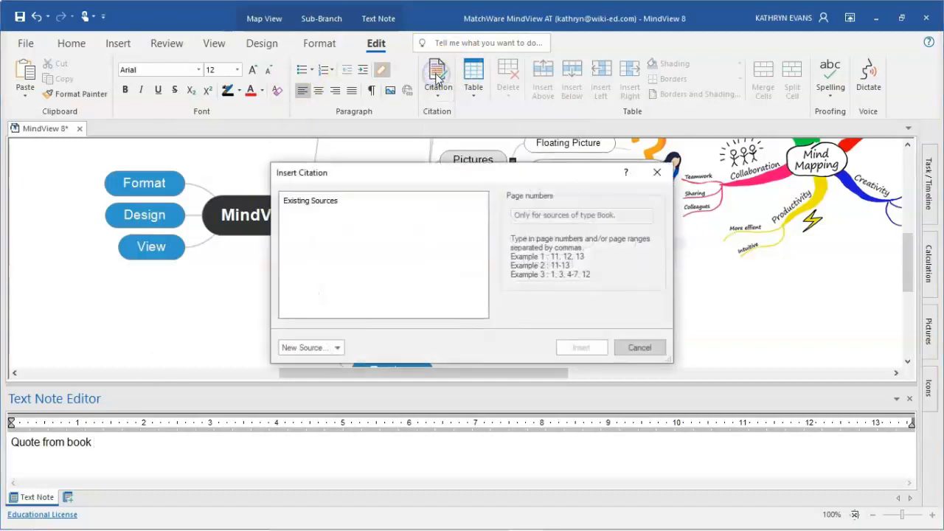
{"action": "left_click", "coordinate": [310, 351]}
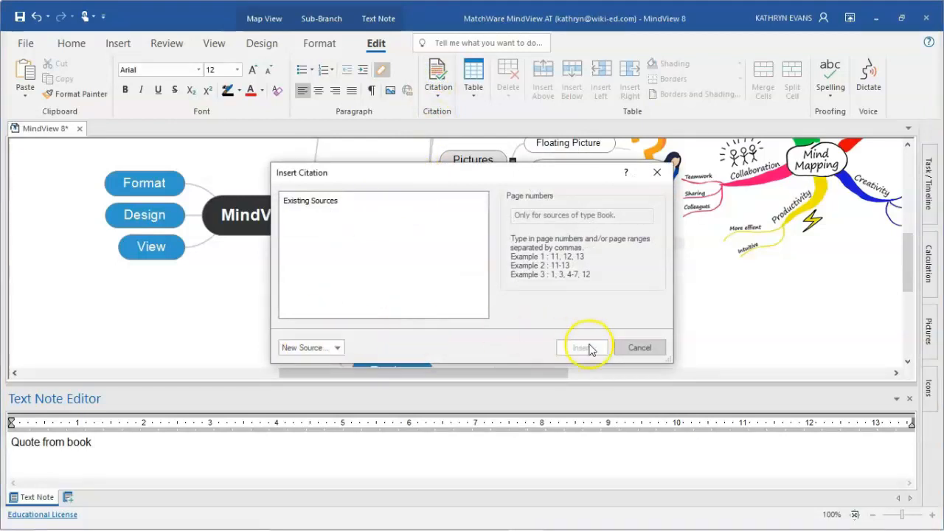
{"action": "left_click", "coordinate": [640, 353]}
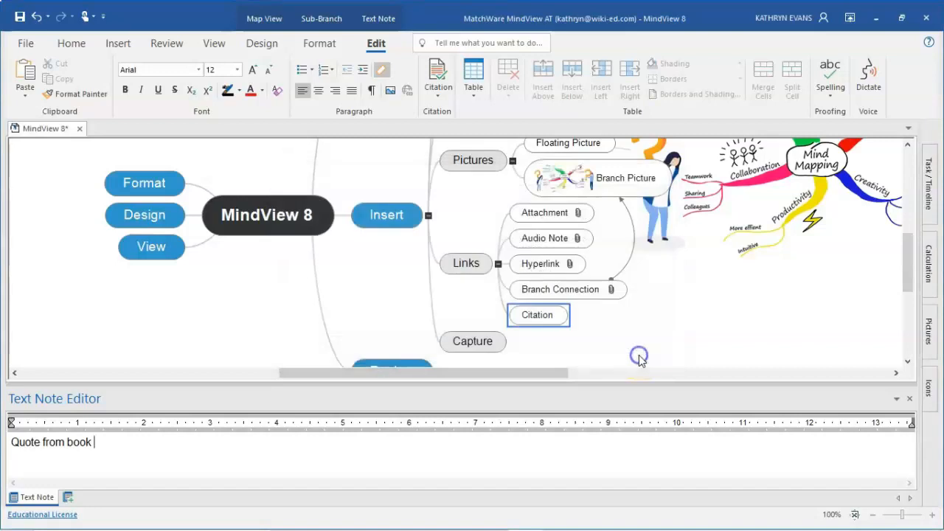
{"action": "left_click", "coordinate": [170, 44]}
{"action": "left_click", "coordinate": [271, 78]}
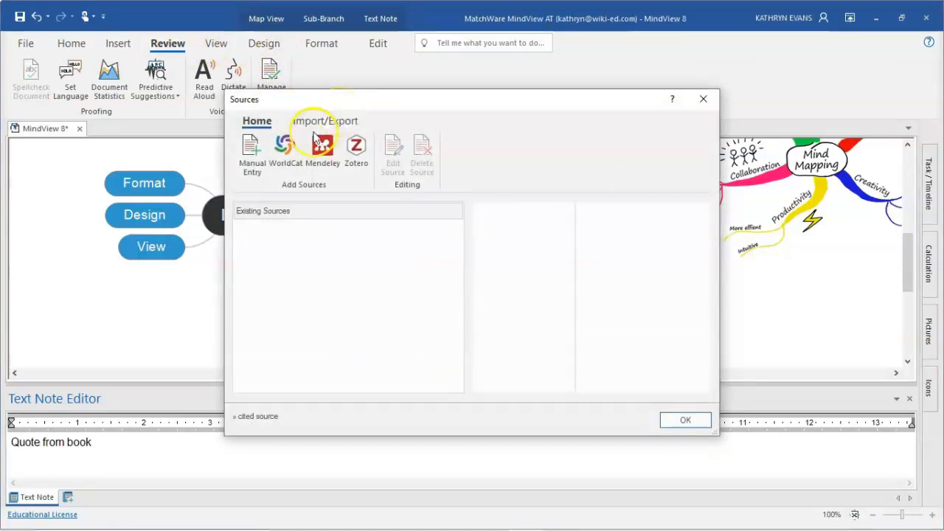
{"action": "left_click", "coordinate": [280, 152]}
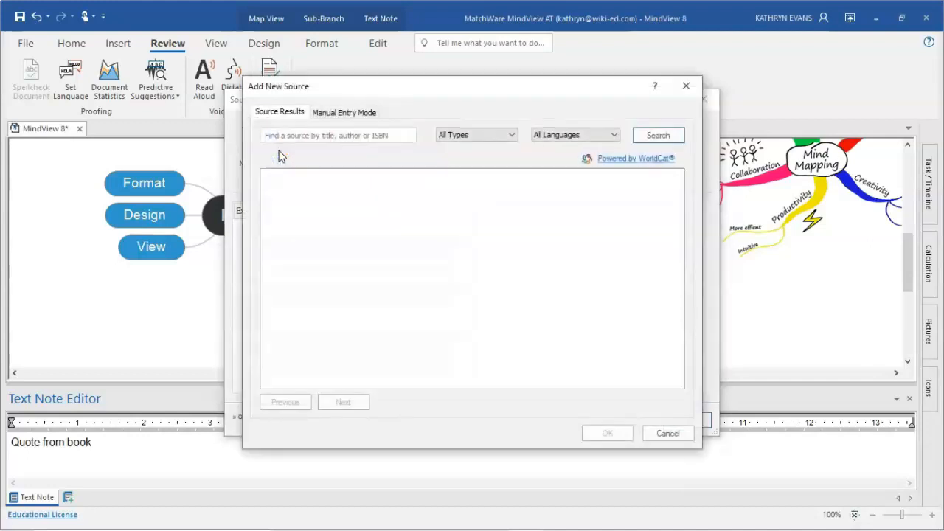
{"action": "left_click", "coordinate": [305, 134]}
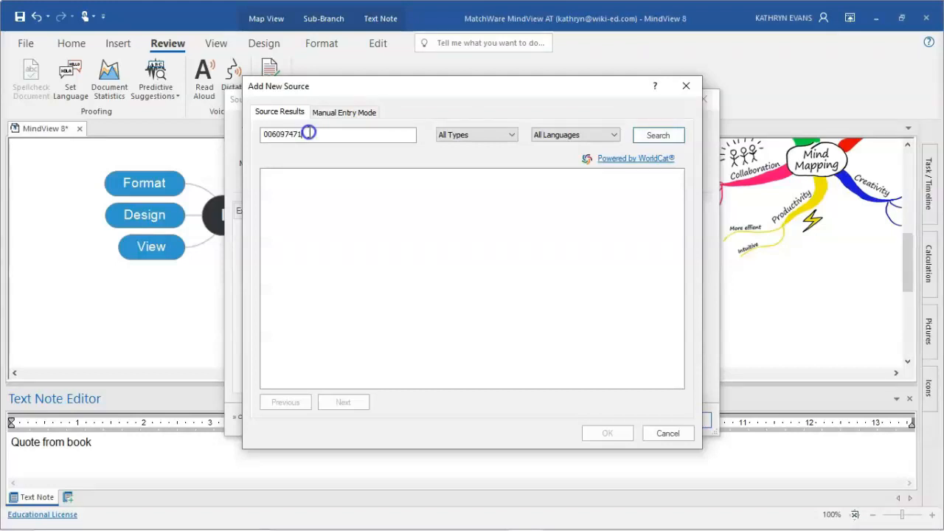
{"action": "type", "text": "7"}
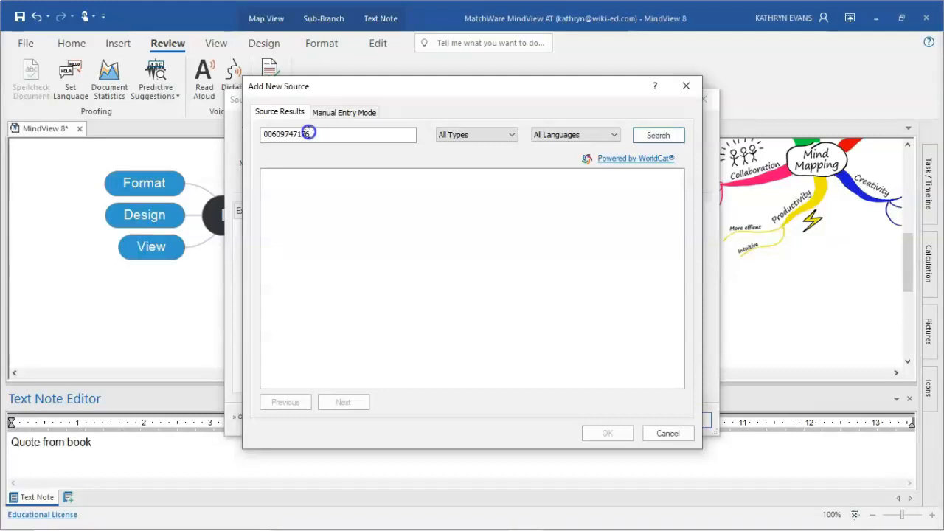
{"action": "type", "text": "6"}
{"action": "key", "text": "Return"}
{"action": "left_click", "coordinate": [328, 135]}
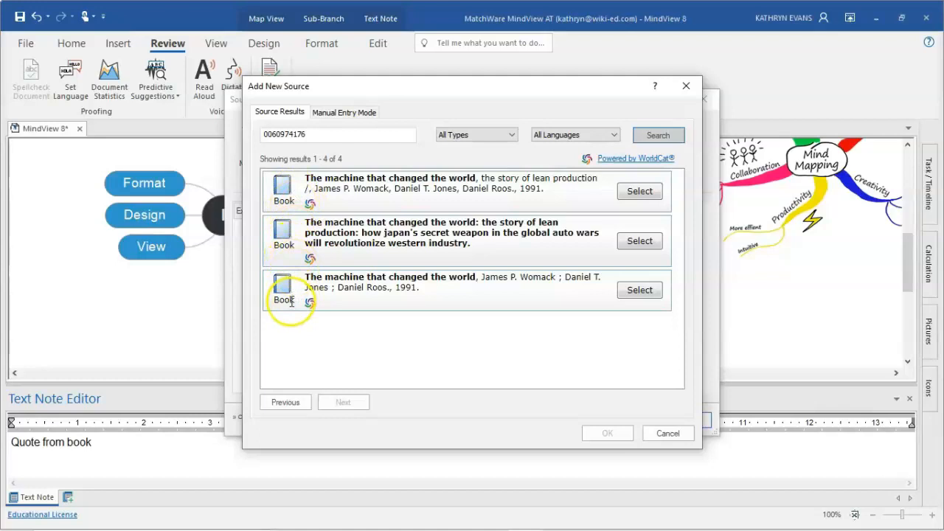
Step: Add the first result, "The machine that changed the world" (1991), as a source and view the blank manual entry form without adding anything
{"action": "left_click", "coordinate": [510, 187]}
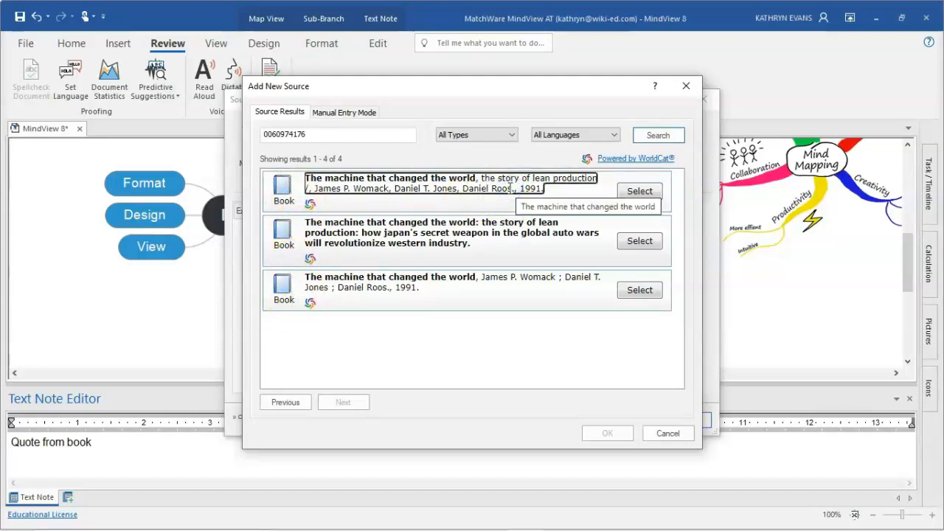
{"action": "left_click", "coordinate": [639, 193]}
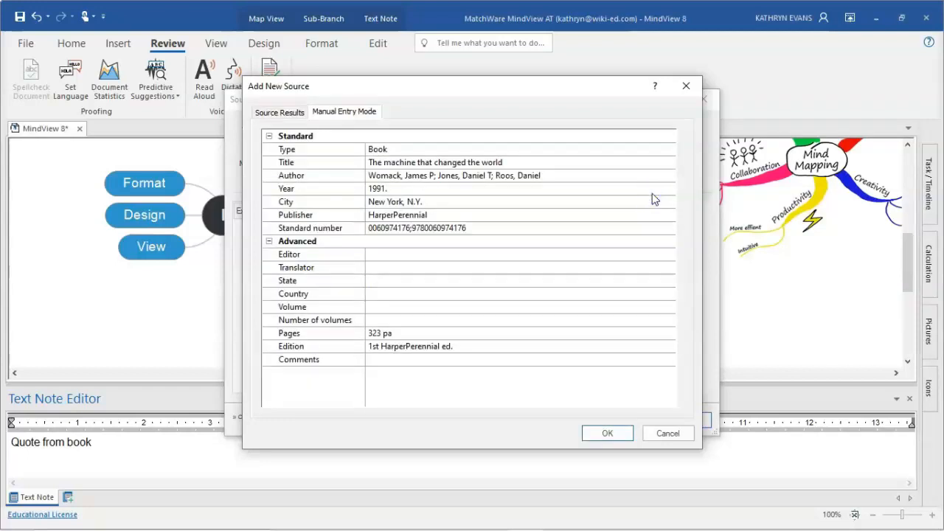
{"action": "left_click", "coordinate": [616, 435]}
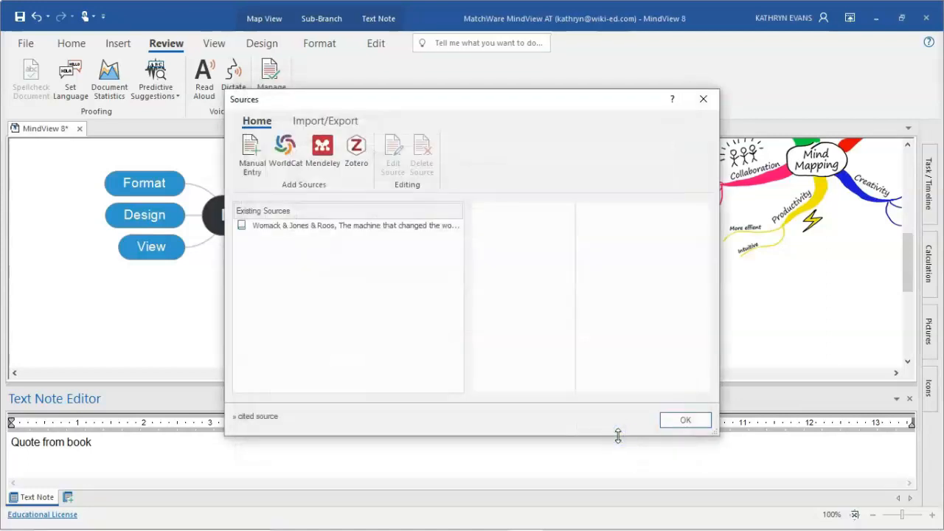
{"action": "left_click", "coordinate": [251, 154]}
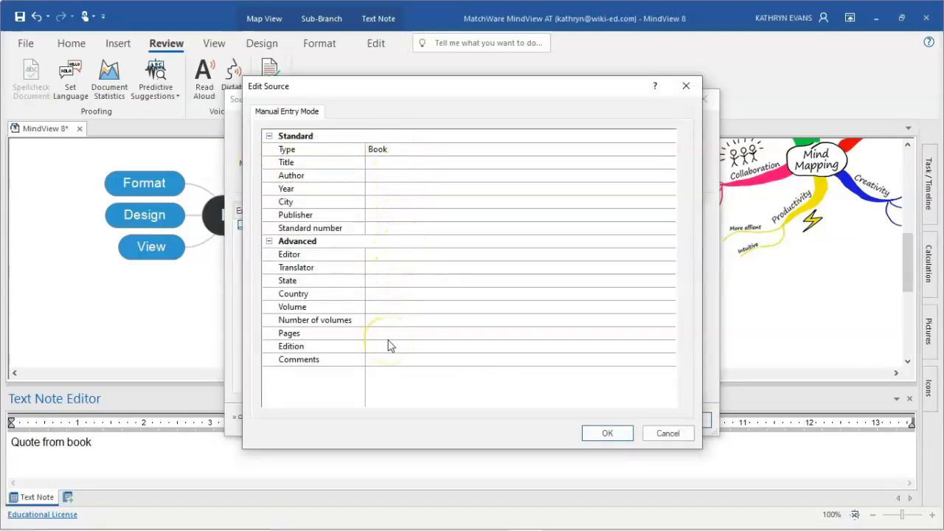
{"action": "left_click", "coordinate": [658, 435]}
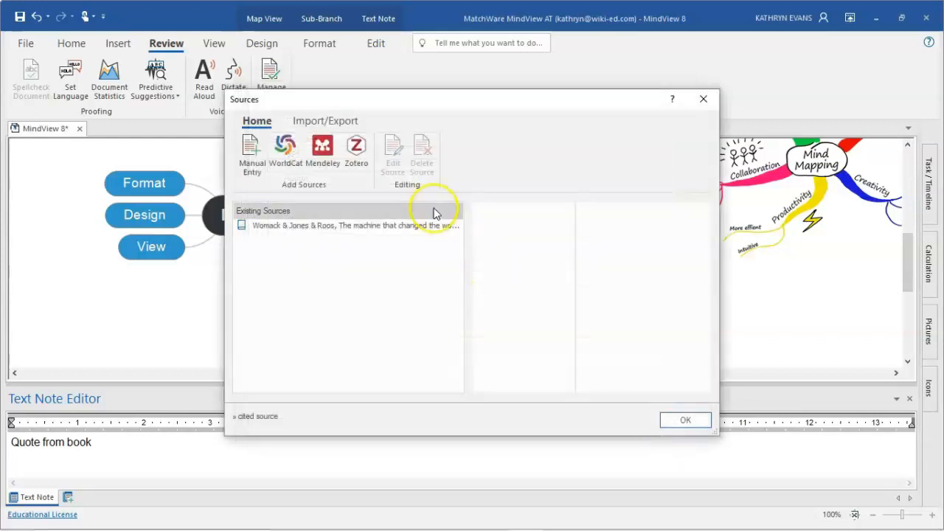
Step: Start importing sources from Zotero and sign in with the account's username and password
{"action": "left_click", "coordinate": [356, 155]}
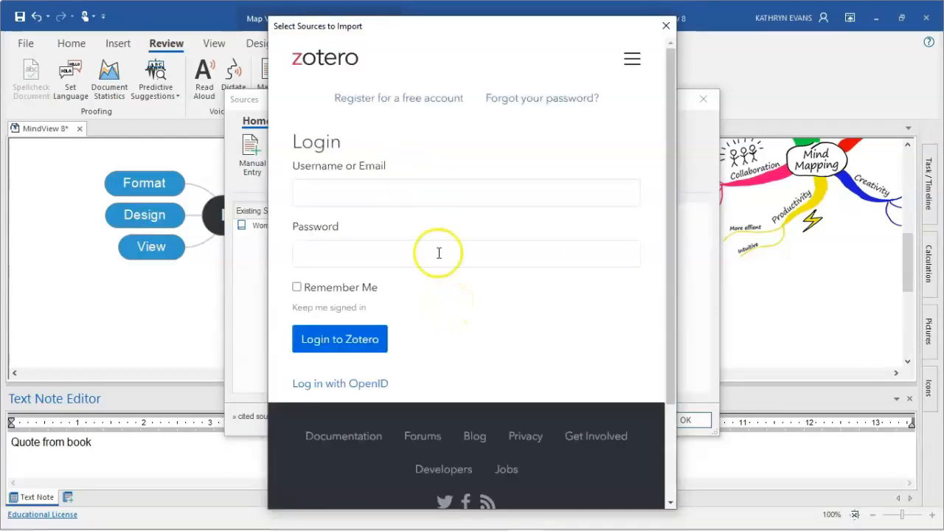
{"action": "left_click", "coordinate": [442, 192]}
{"action": "left_click", "coordinate": [339, 399]}
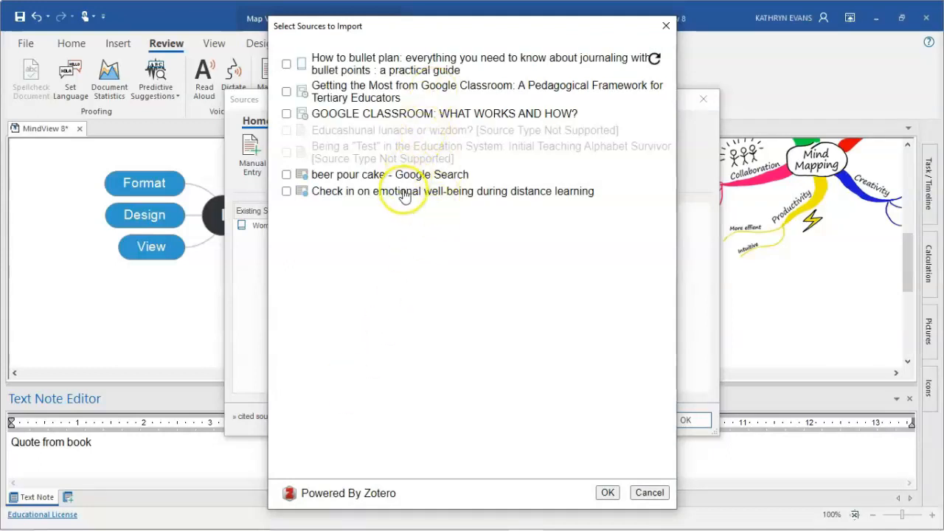
Step: Import the Zotero sources "Getting the Most from Google Classroom" and "How to bullet plan"
{"action": "mouse_move", "coordinate": [355, 133]}
{"action": "left_mouse_down"}
{"action": "mouse_move", "coordinate": [350, 146]}
{"action": "mouse_move", "coordinate": [358, 115]}
{"action": "left_mouse_up"}
{"action": "left_click", "coordinate": [359, 127]}
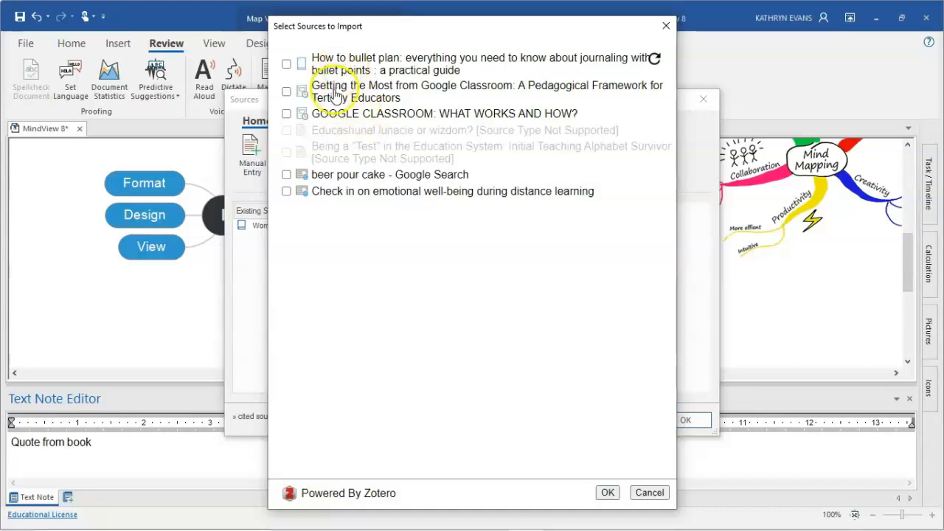
{"action": "left_click", "coordinate": [287, 93]}
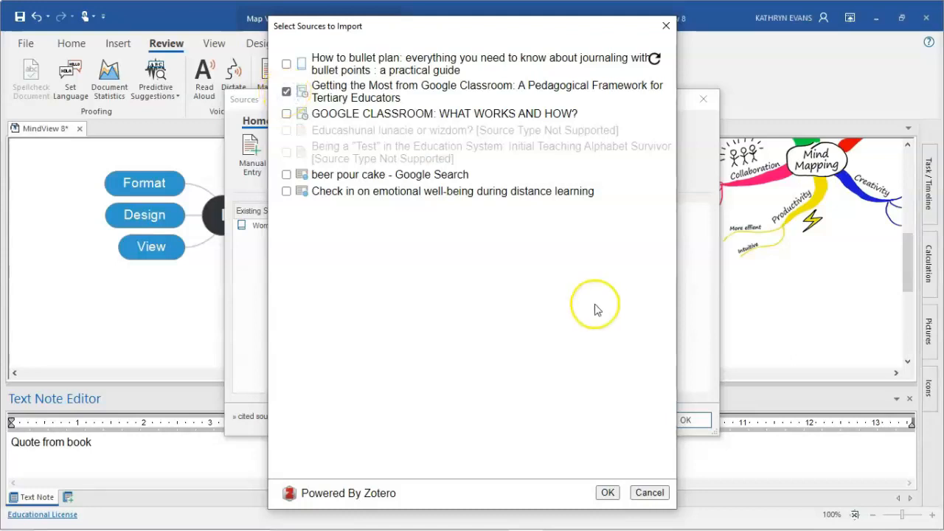
{"action": "left_click", "coordinate": [286, 64]}
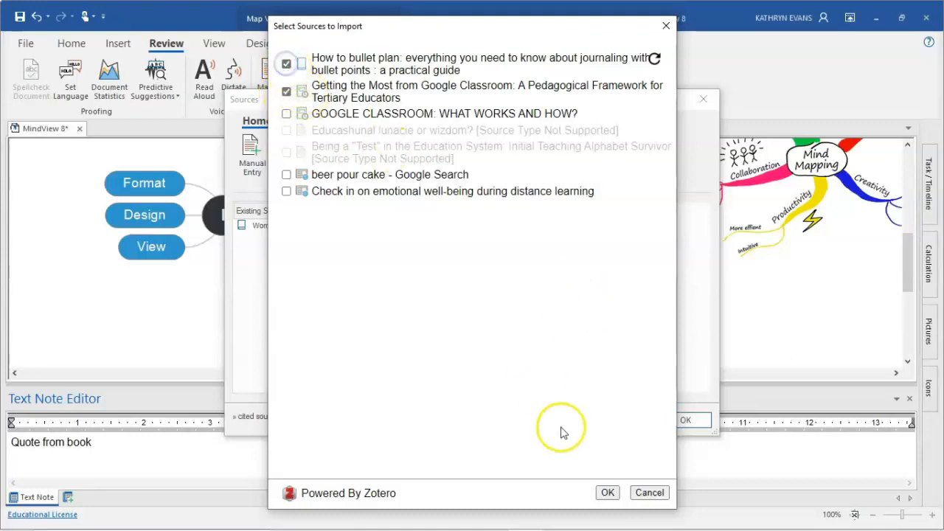
{"action": "left_click", "coordinate": [609, 492]}
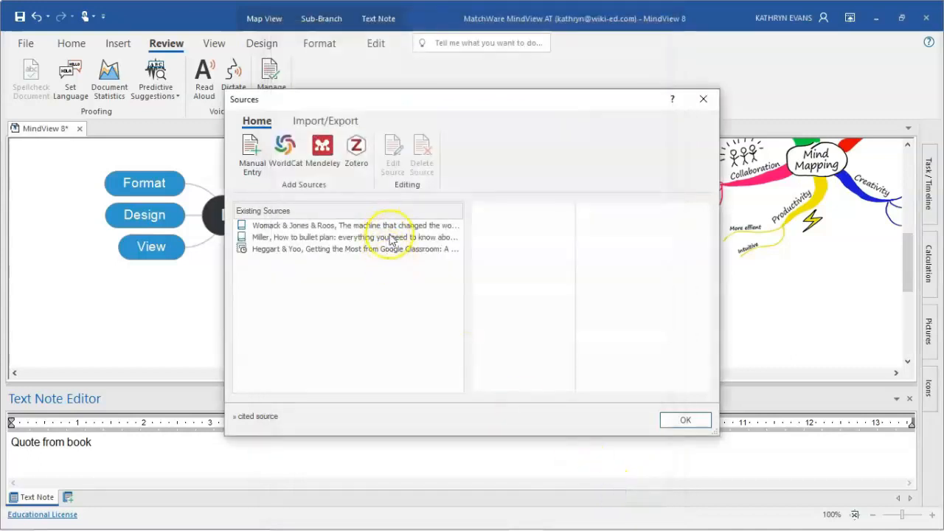
Step: Check the import and export options for sources, and confirm the source list to return to the note
{"action": "left_click", "coordinate": [332, 124]}
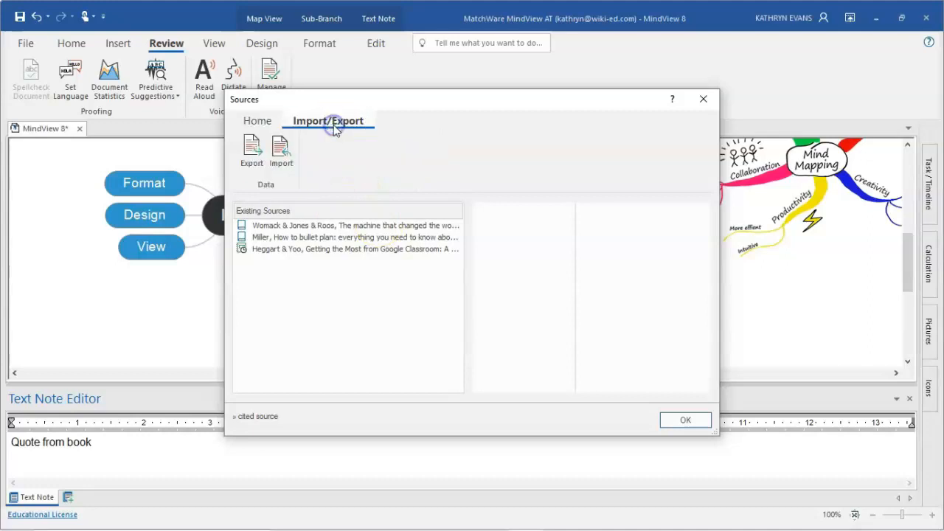
{"action": "left_click", "coordinate": [258, 122]}
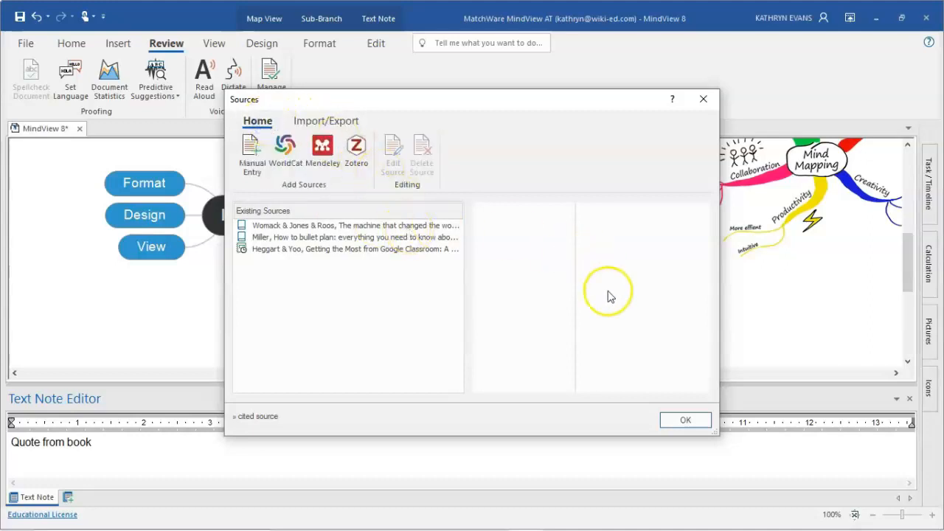
{"action": "left_click", "coordinate": [696, 421]}
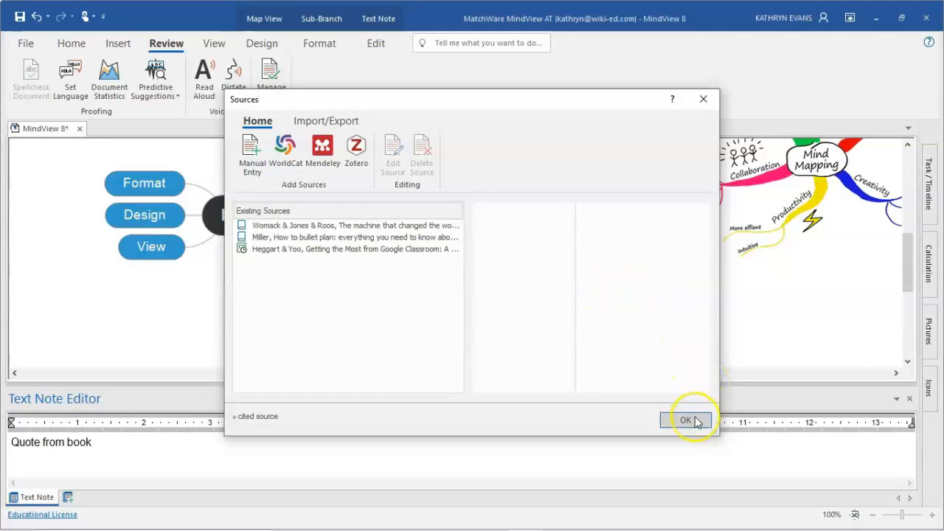
{"action": "left_click", "coordinate": [695, 419]}
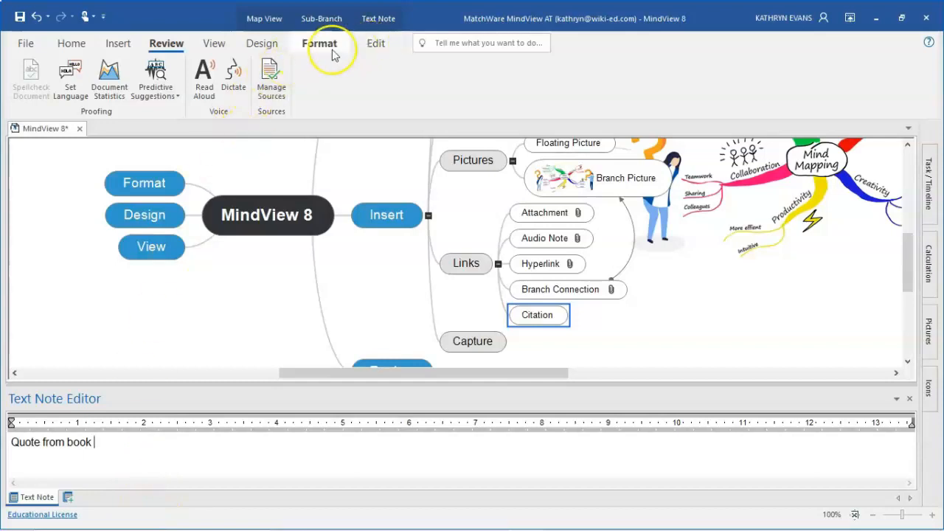
Step: Insert a citation of "The machine that changed the world" with page number 42 after "Quote from book" in the text note
{"action": "left_click", "coordinate": [376, 43]}
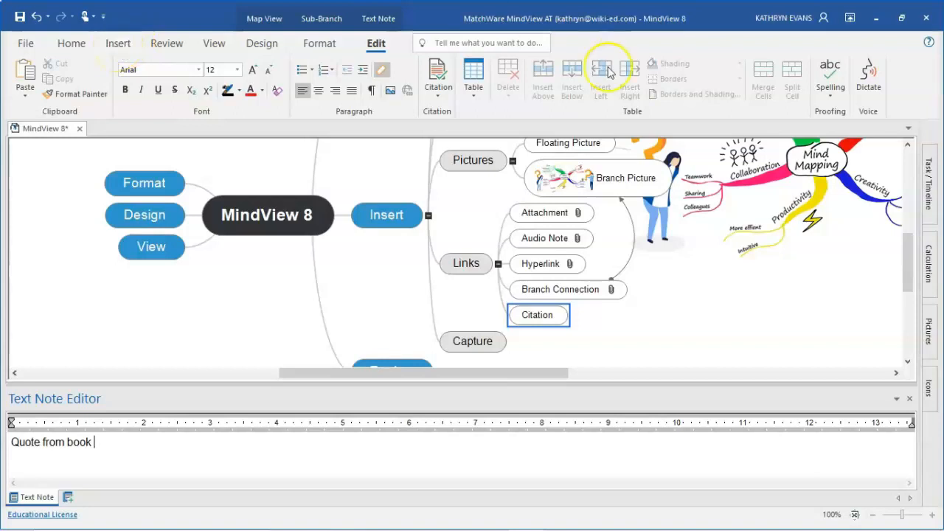
{"action": "left_click", "coordinate": [439, 81]}
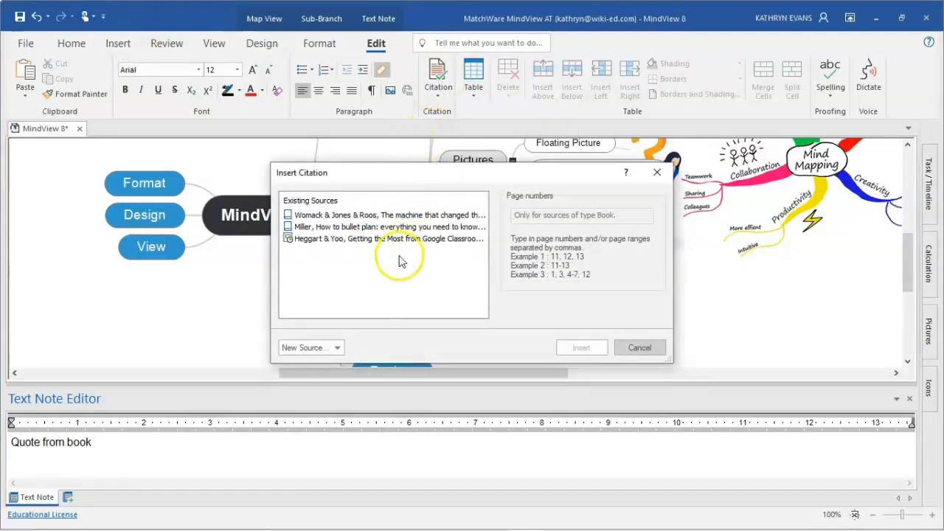
{"action": "left_click", "coordinate": [389, 216]}
{"action": "left_click", "coordinate": [538, 215]}
{"action": "left_click", "coordinate": [537, 214]}
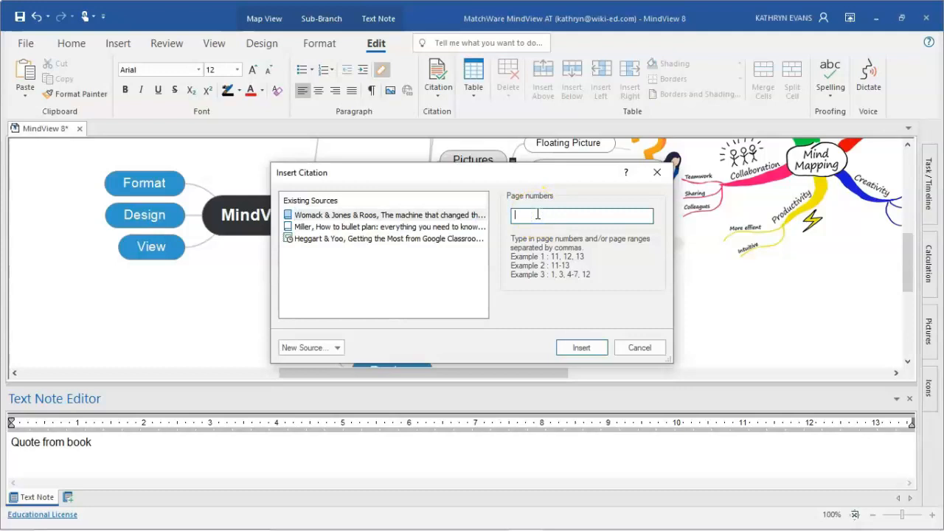
{"action": "type", "text": "42"}
{"action": "left_click", "coordinate": [599, 295]}
{"action": "left_click", "coordinate": [581, 347]}
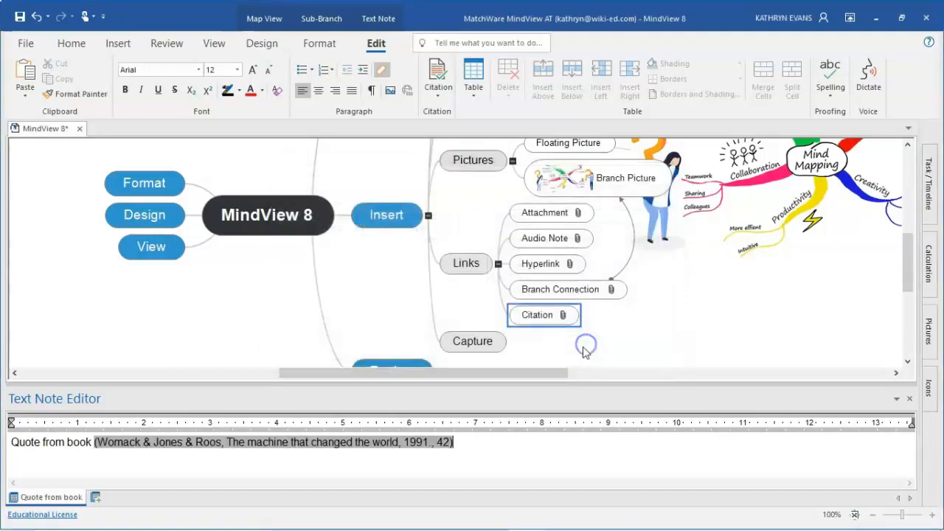
Step: Add the line "Quote from journal" below the cited book quote in the text note
{"action": "key", "text": "Return"}
{"action": "type", "text": "Quote from journal"}
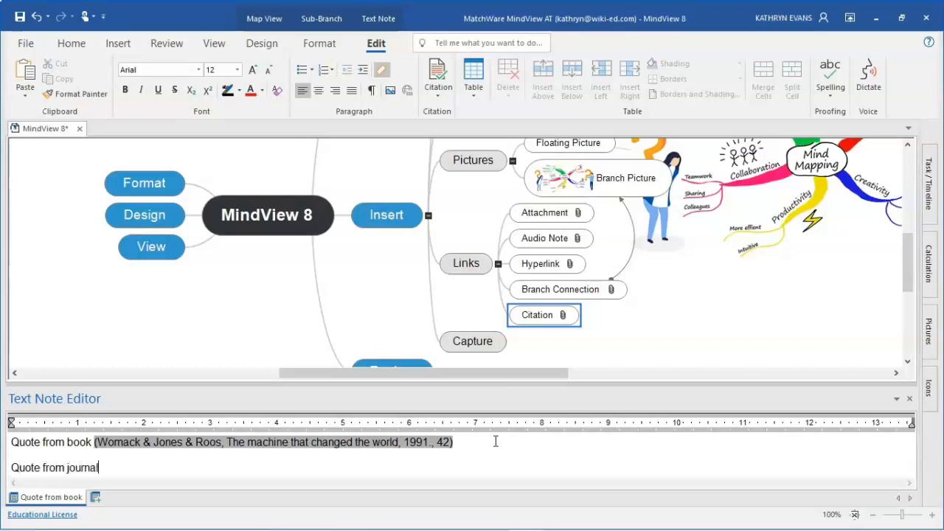
Step: Insert a citation of the journal source "Getting the Most from Google Classroom" after "Quote from journal" in the text note
{"action": "left_click", "coordinate": [438, 85]}
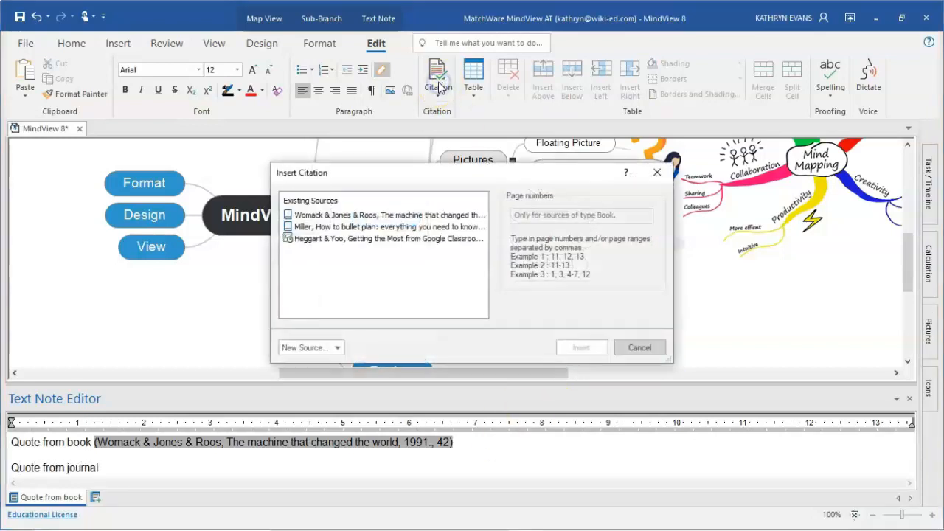
{"action": "left_click", "coordinate": [334, 239]}
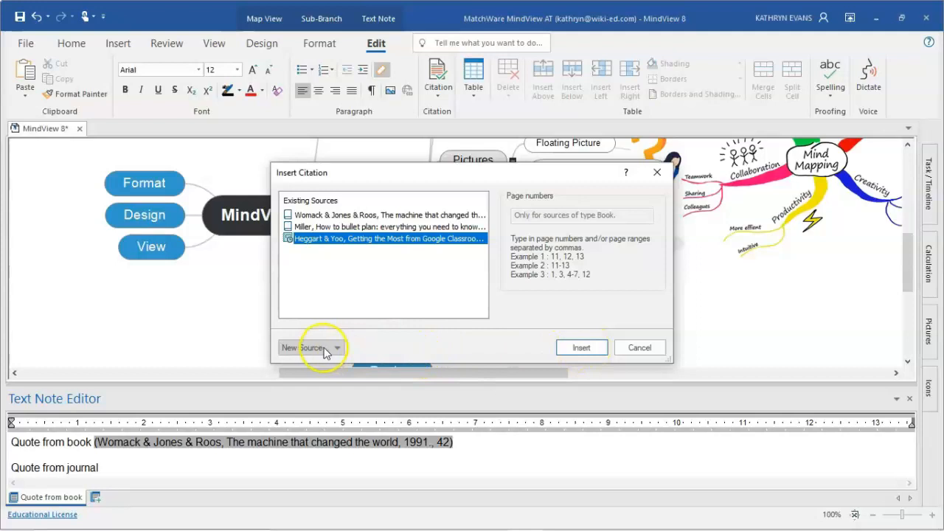
{"action": "left_click", "coordinate": [583, 351]}
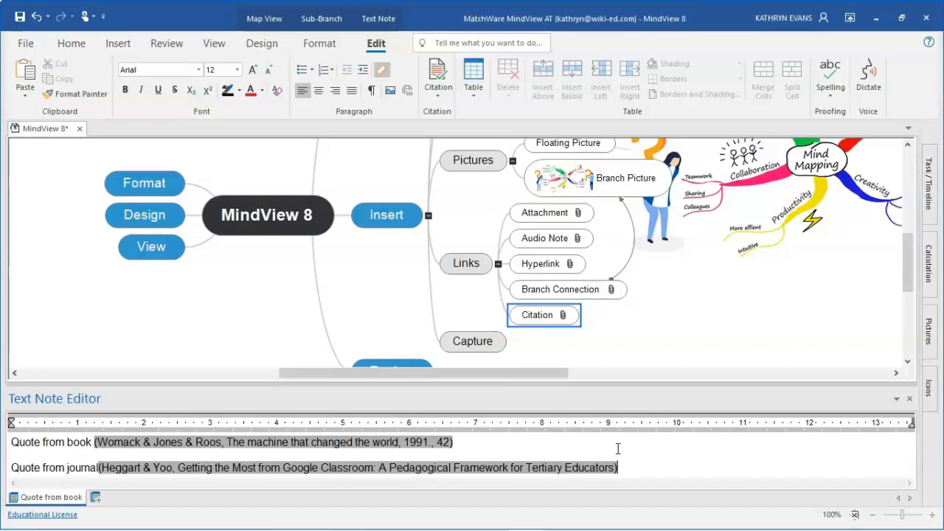
{"action": "left_click", "coordinate": [622, 439]}
Step: Close the text note editor and deselect the Citation branch on the map
{"action": "left_click", "coordinate": [910, 398]}
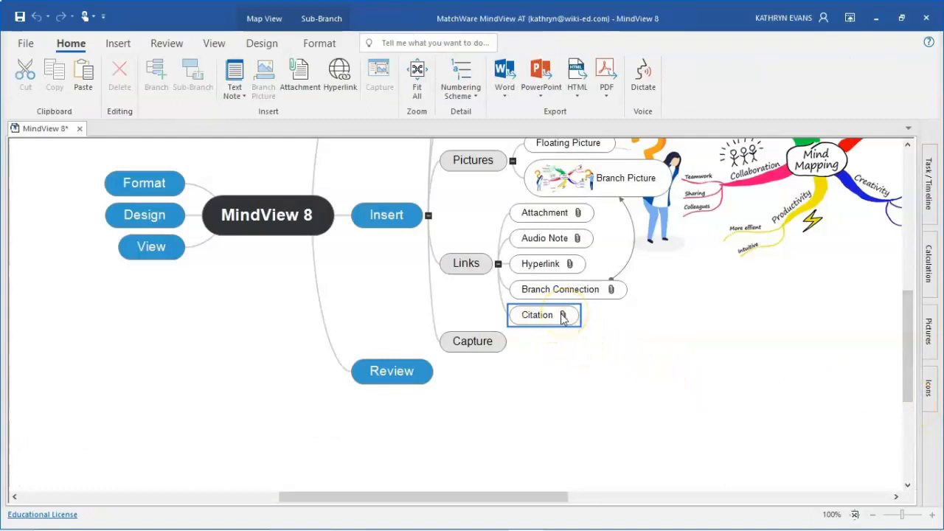
{"action": "left_click", "coordinate": [559, 356]}
{"action": "mouse_move", "coordinate": [567, 317]}
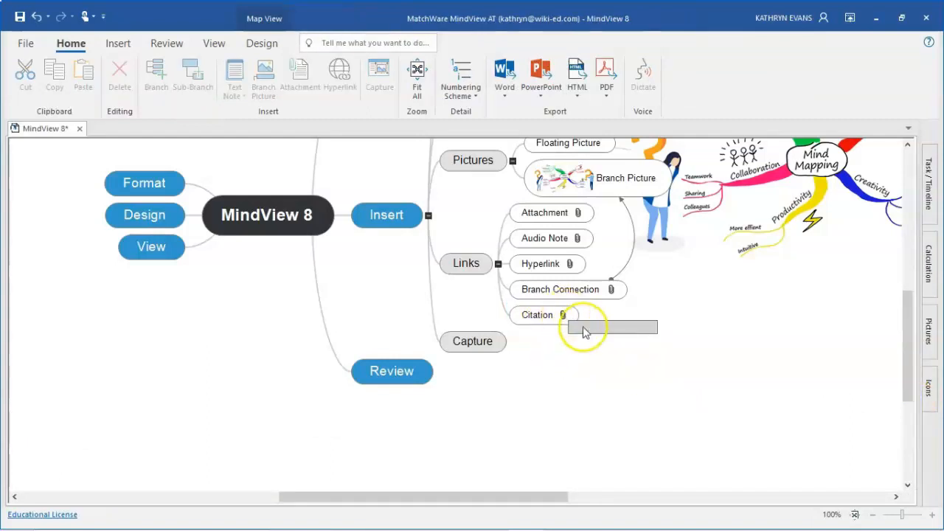
{"action": "left_click", "coordinate": [590, 329]}
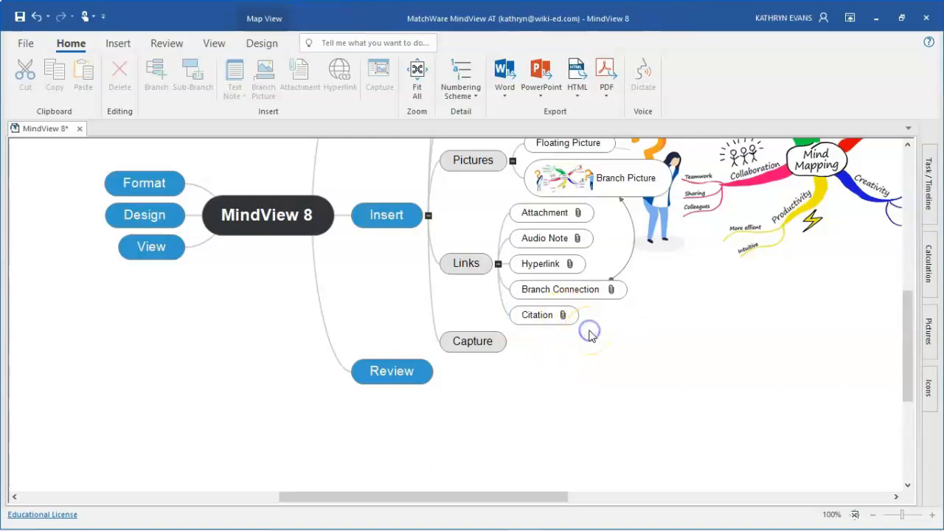